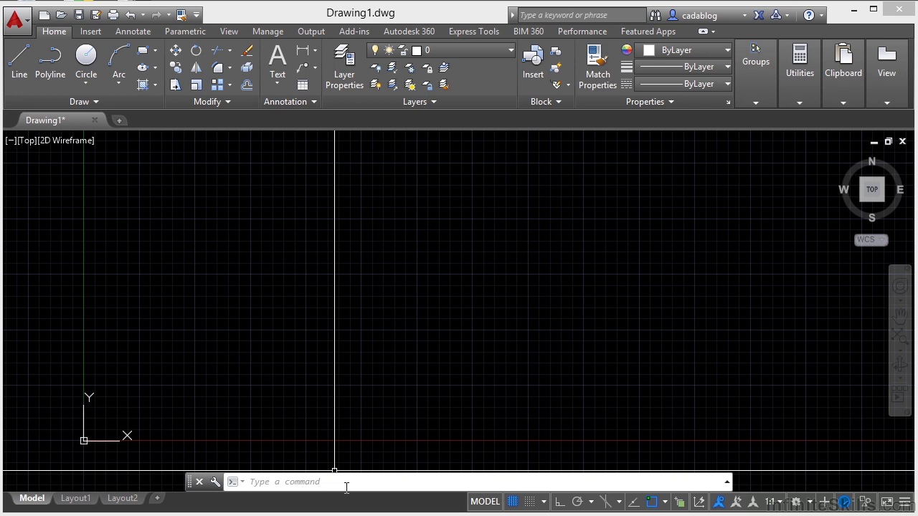
click(346, 487)
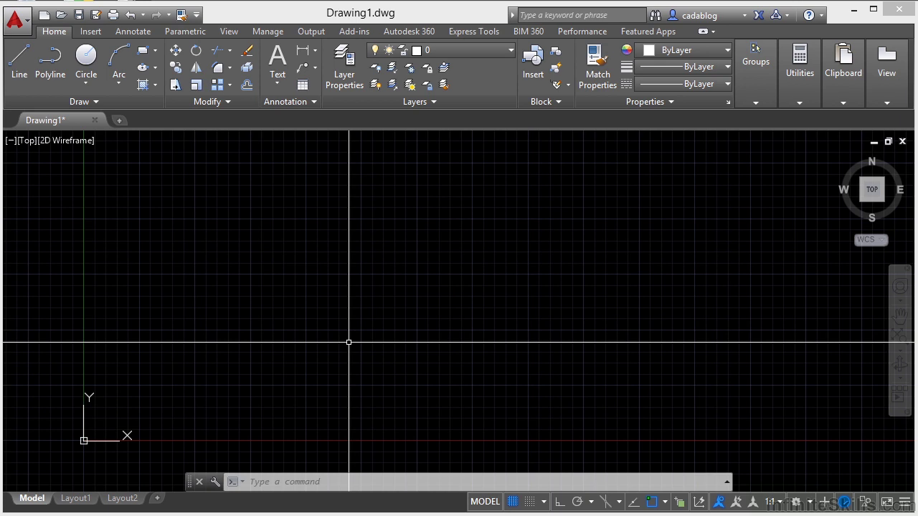
text(circle)
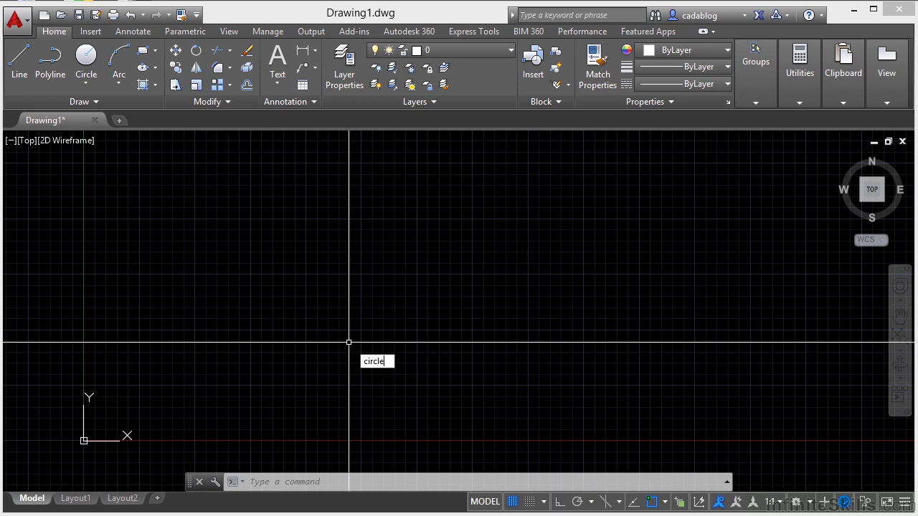
key(Return)
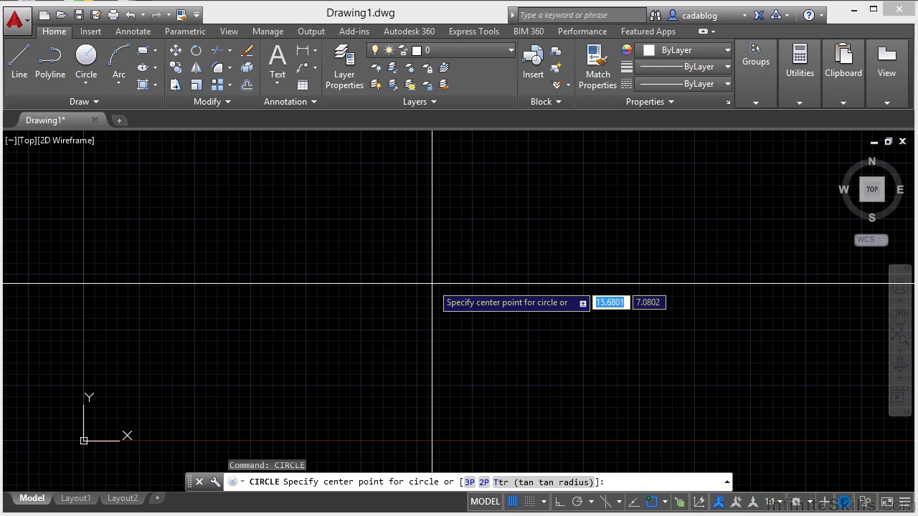
key(Escape)
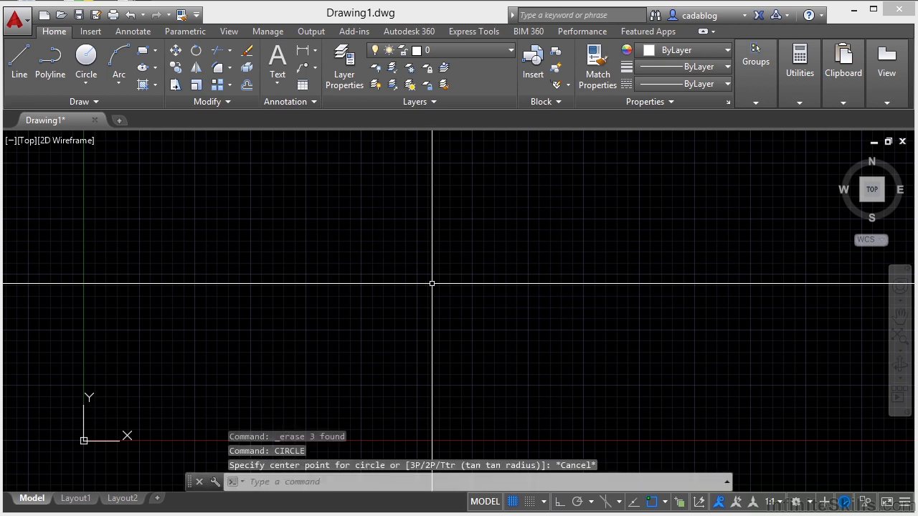
text(cir)
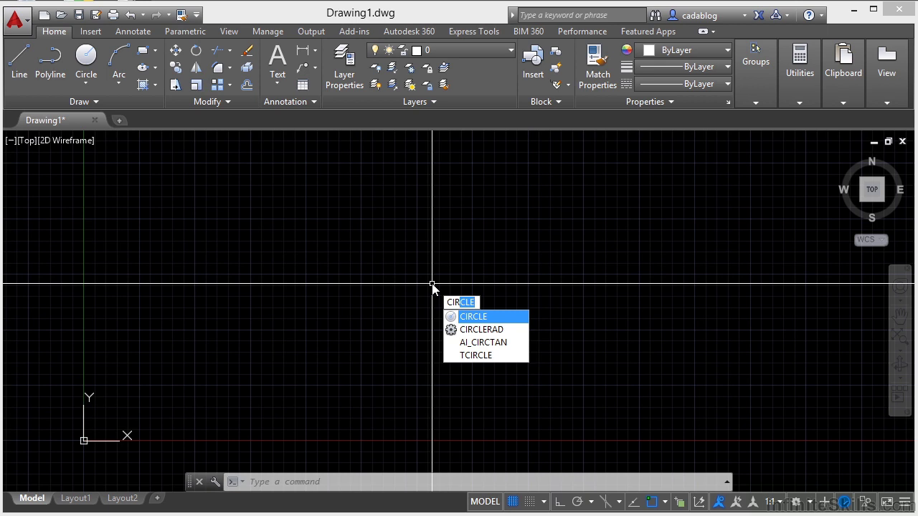
key(Return)
key(Escape)
key(Escape)
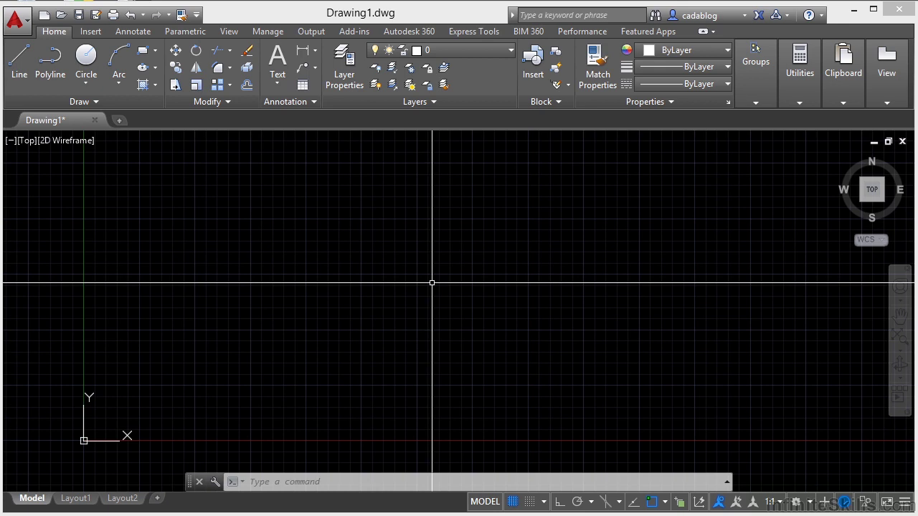
text(CIRCLE)
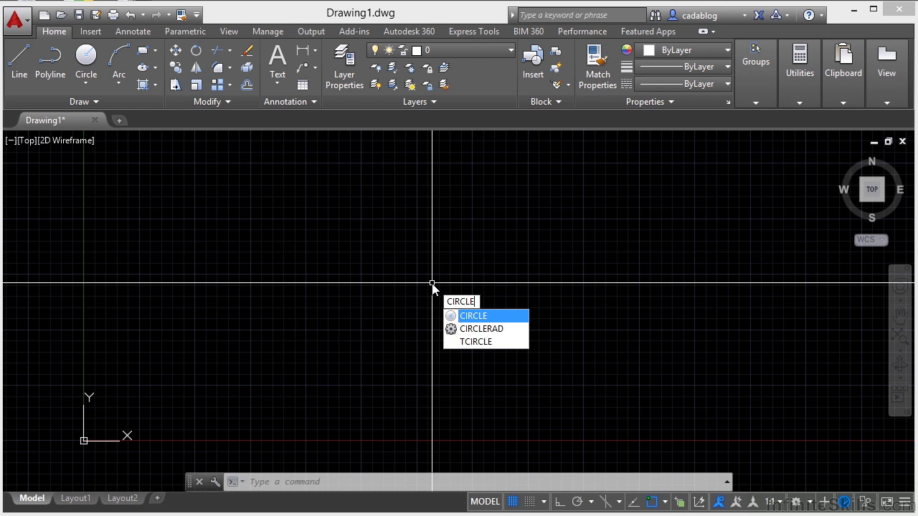
key(Escape)
key(Escape)
key(Escape)
text(c)
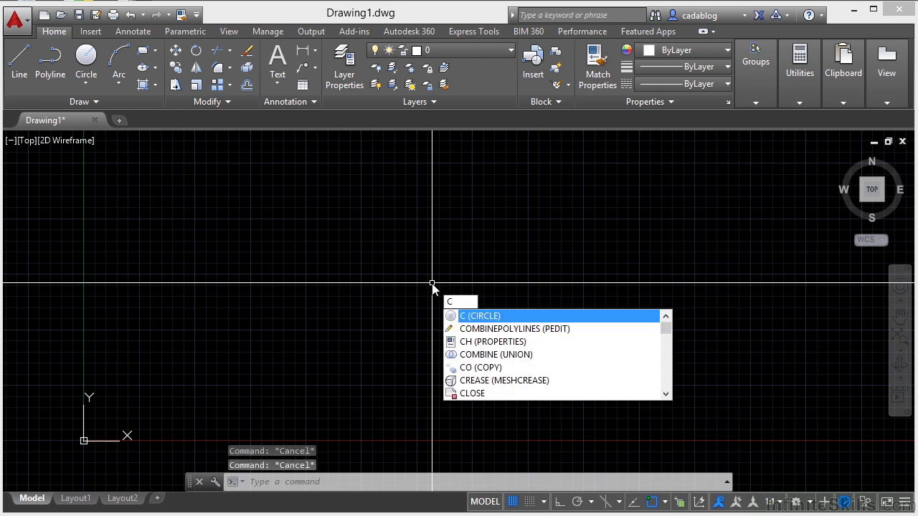
key(Return)
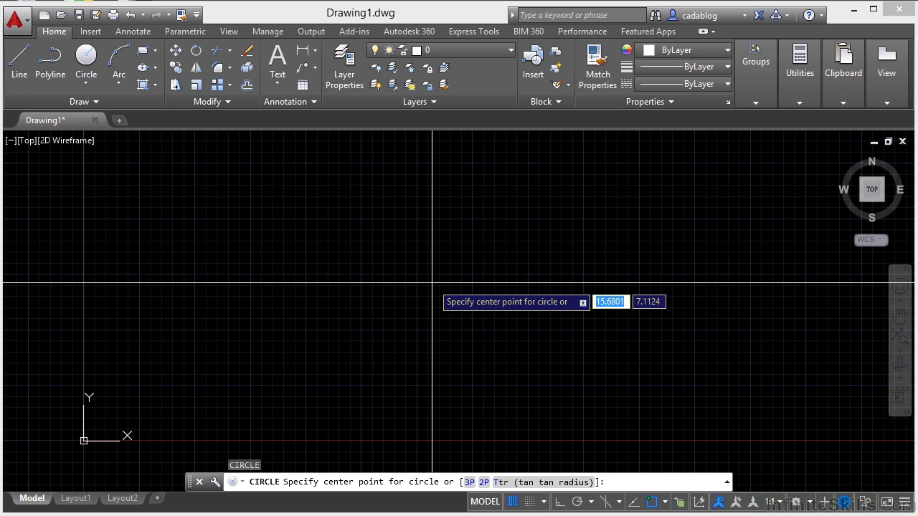
key(Escape)
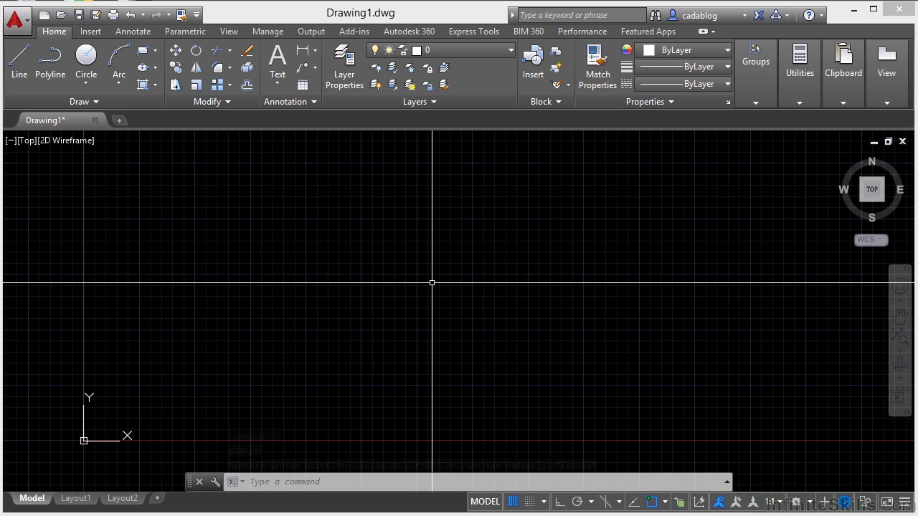
text(circle)
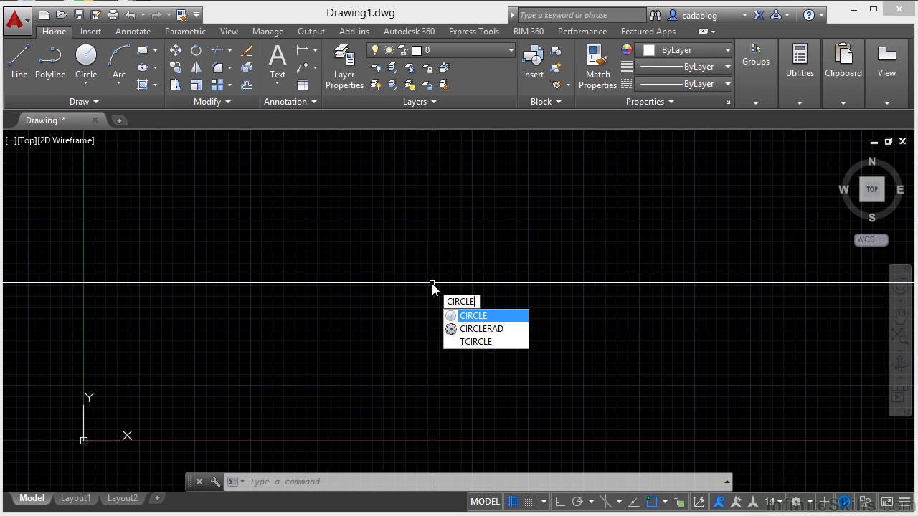
key(Return)
key(Escape)
text(c)
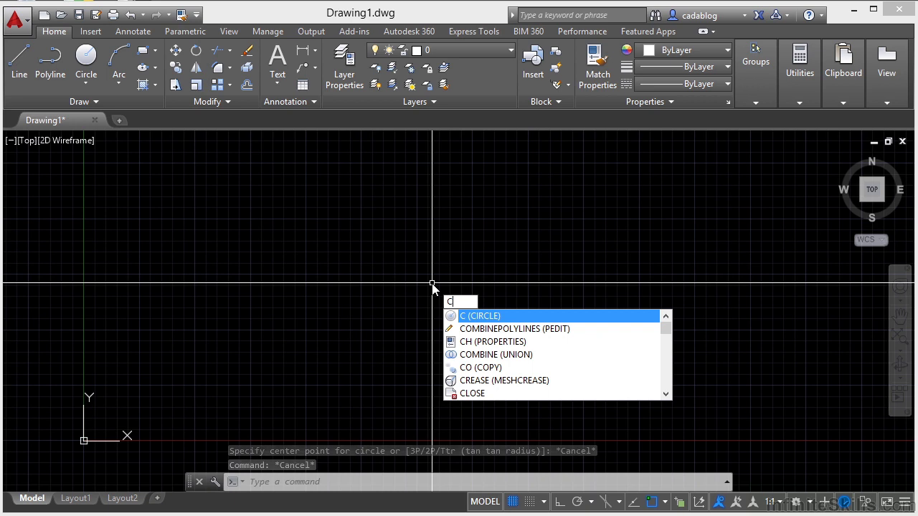
key(Escape)
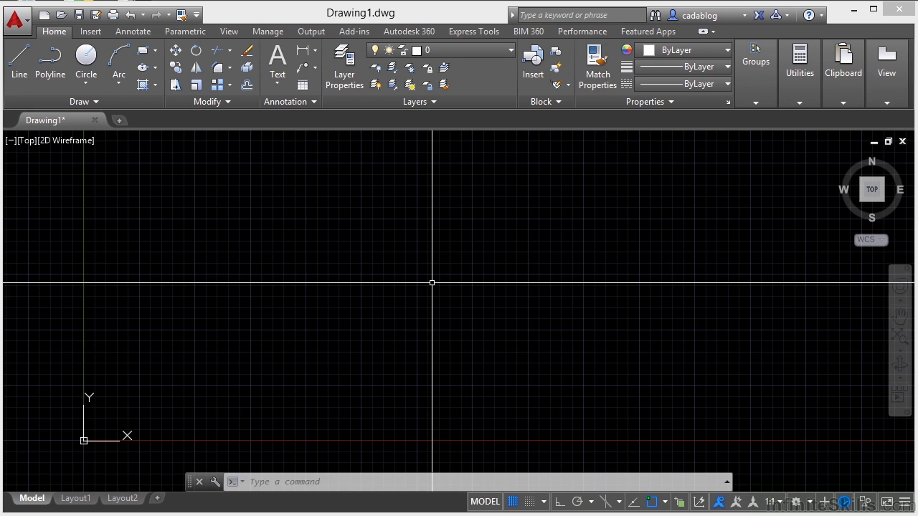
Review the history of recently entered commands and close it again.
key(F2)
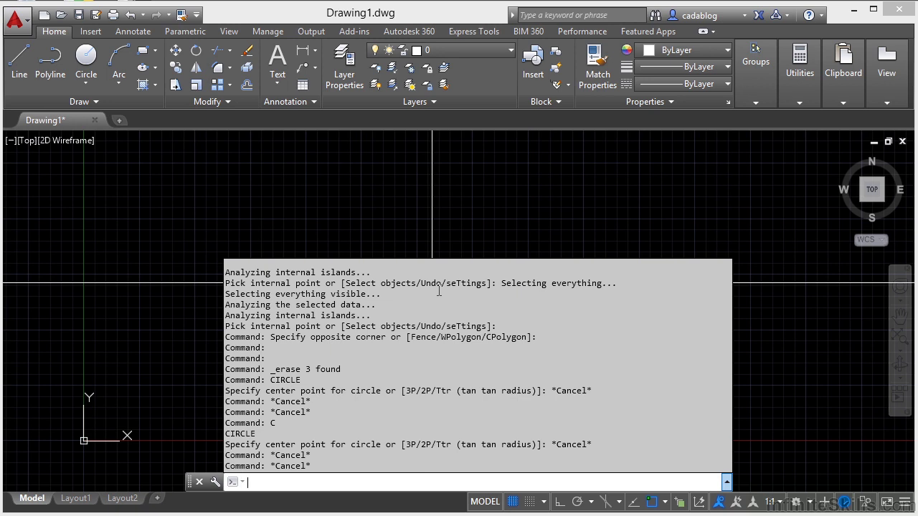
key(F2)
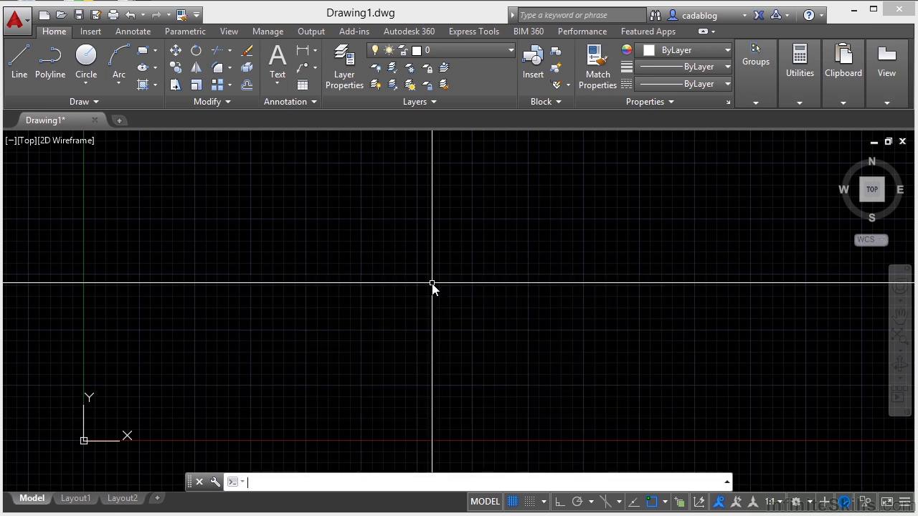
text(c)
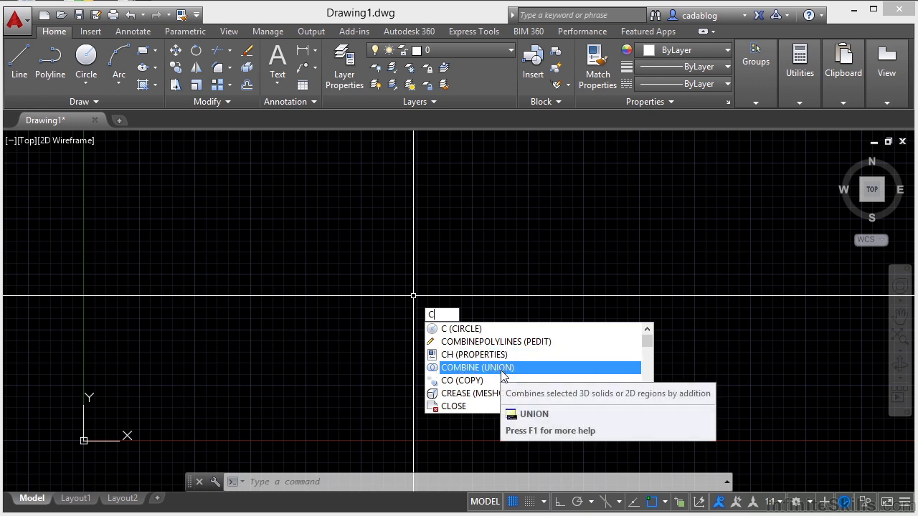
click(473, 380)
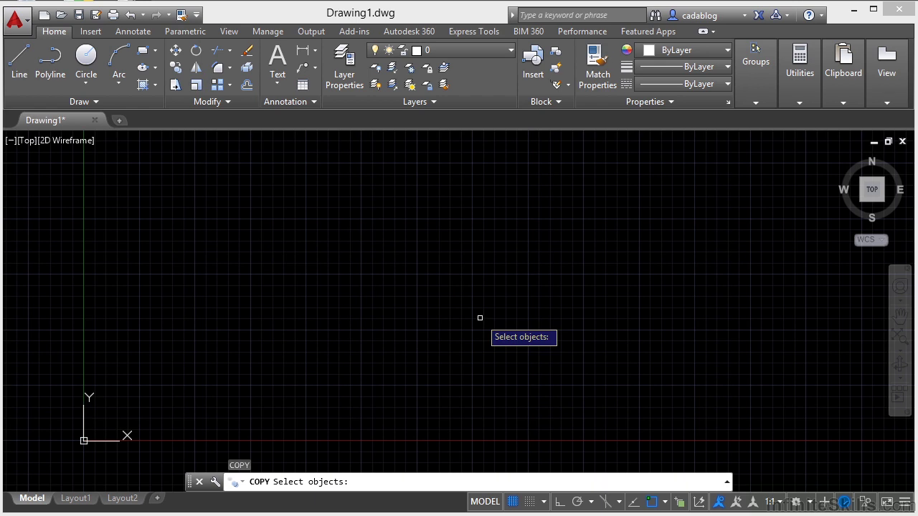
key(Escape)
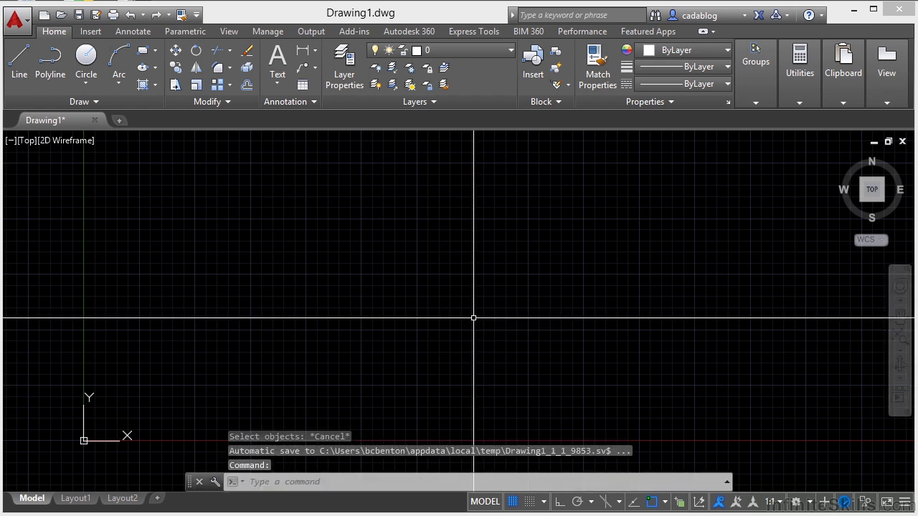
Search the available commands for "extra" and check the description of DATAEXTRACTION, without running it.
text(extra)
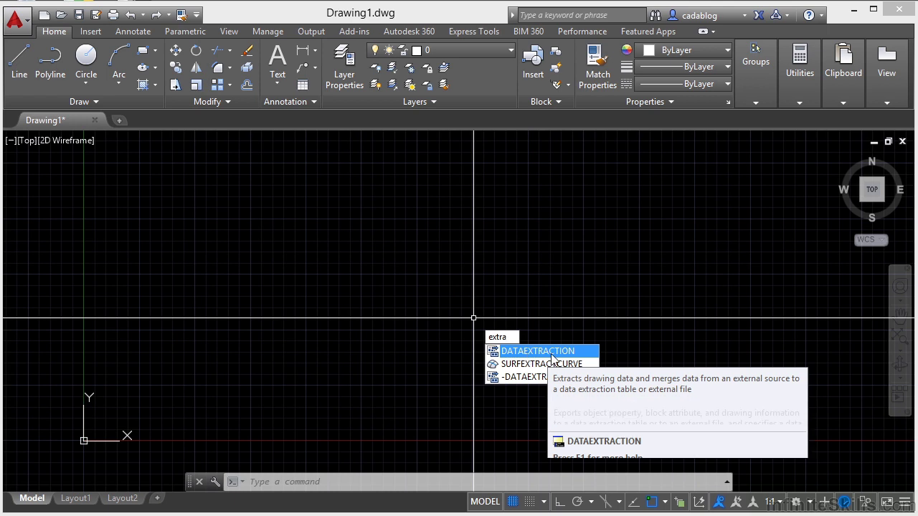
key(Escape)
key(Escape)
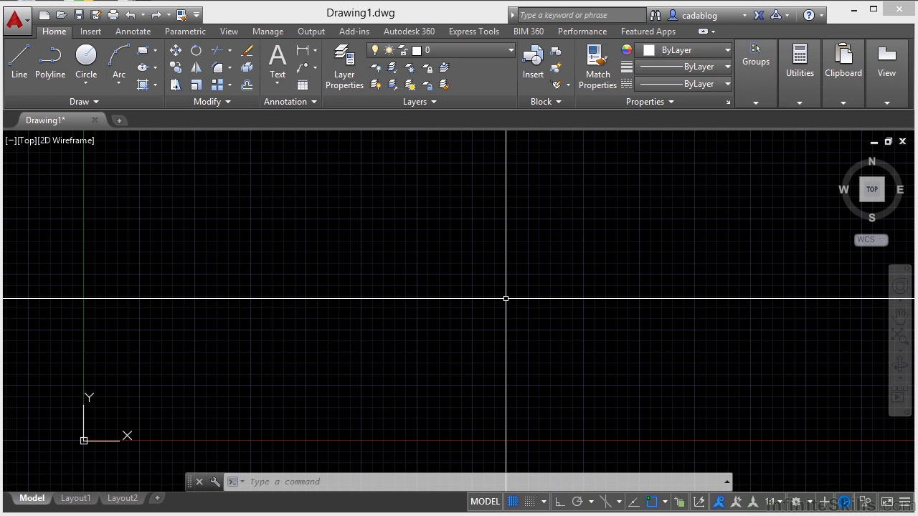
Recall the RECTANG command from the previously used commands and draw a horizontal rectangle near the middle of the drawing area.
key(Up)
key(Up)
key(Up)
key(Up)
key(Up)
key(Down)
key(Down)
key(Down)
key(Down)
key(Up)
key(Down)
key(Down)
key(Up)
key(Up)
key(Up)
key(Up)
key(Up)
key(Up)
key(Down)
key(Down)
key(Down)
key(Down)
key(Down)
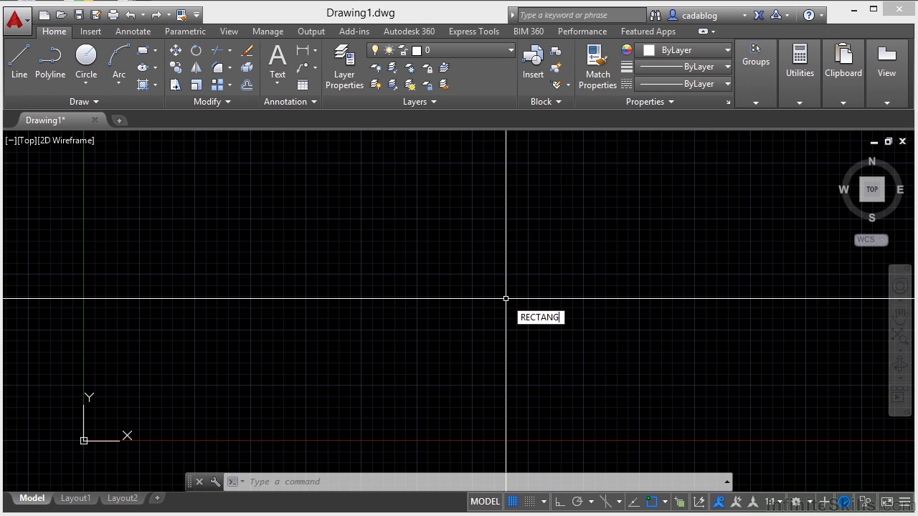
key(Return)
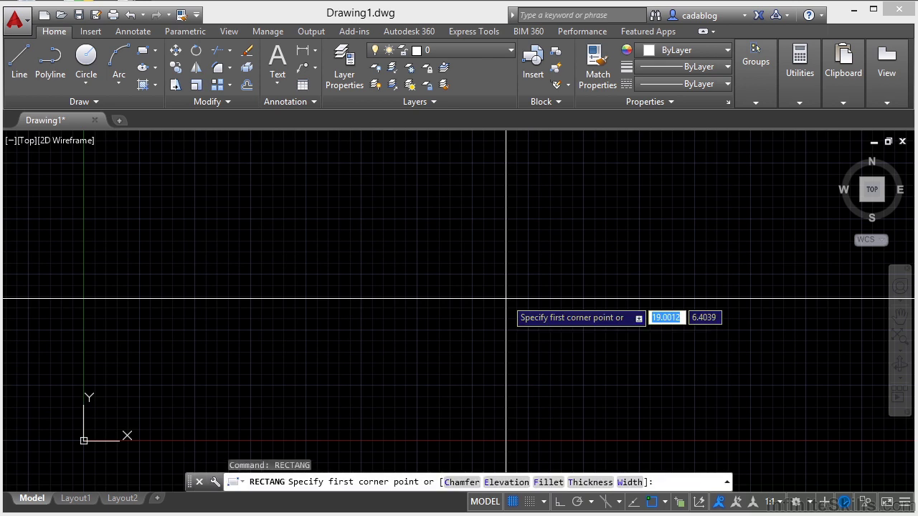
click(370, 237)
click(524, 324)
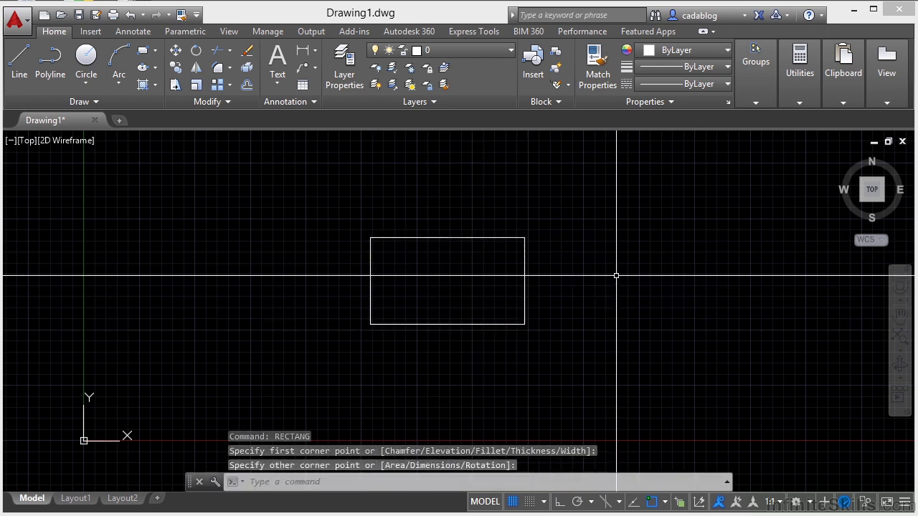